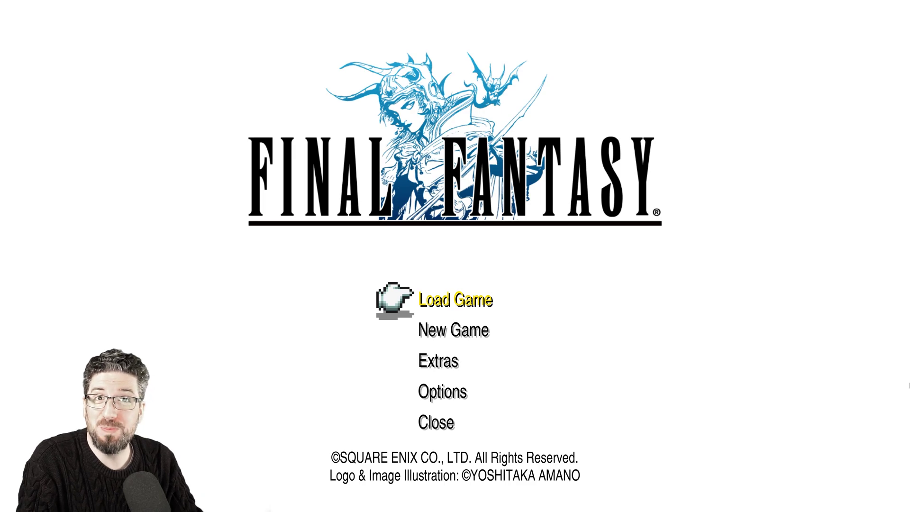
Load save file 1 from the title screen to return to the world map
key(Return)
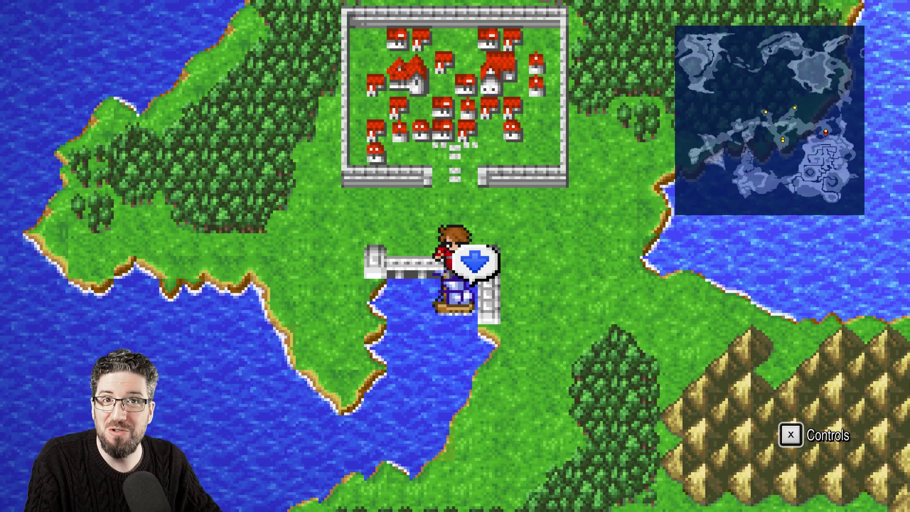
Quit the game through Configuration > Quit Game, confirming Yes
key(Tab)
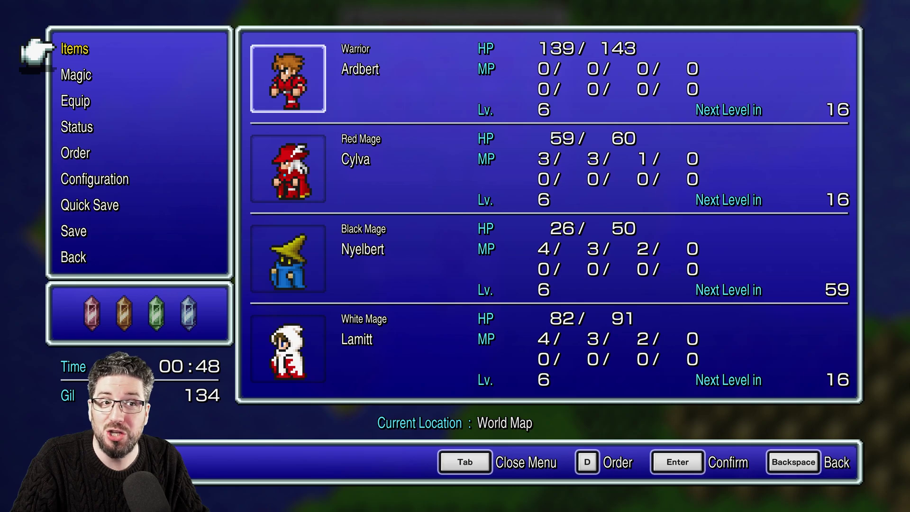
key(Down)
key(Down)
key(Down)
key(Down)
key(Down)
key(Down)
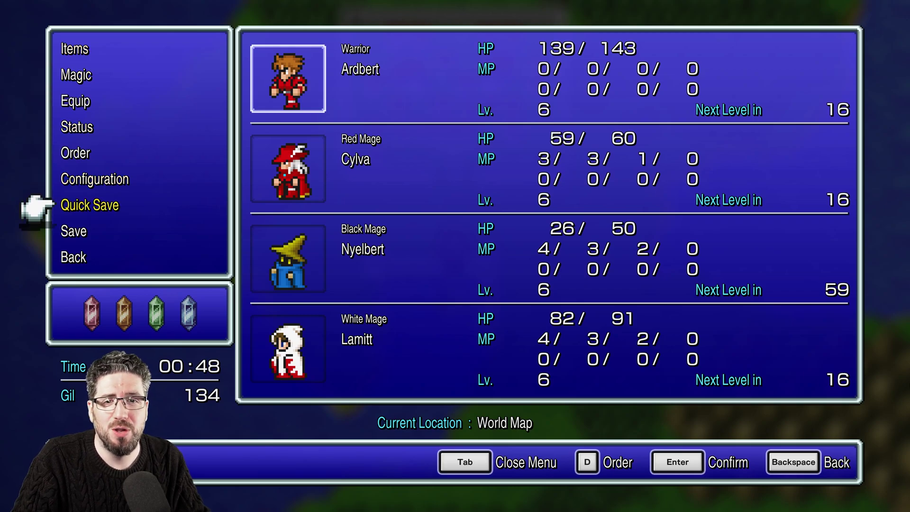
key(Up)
key(Return)
key(Down)
key(Down)
key(Down)
key(Down)
key(Down)
key(Down)
key(Down)
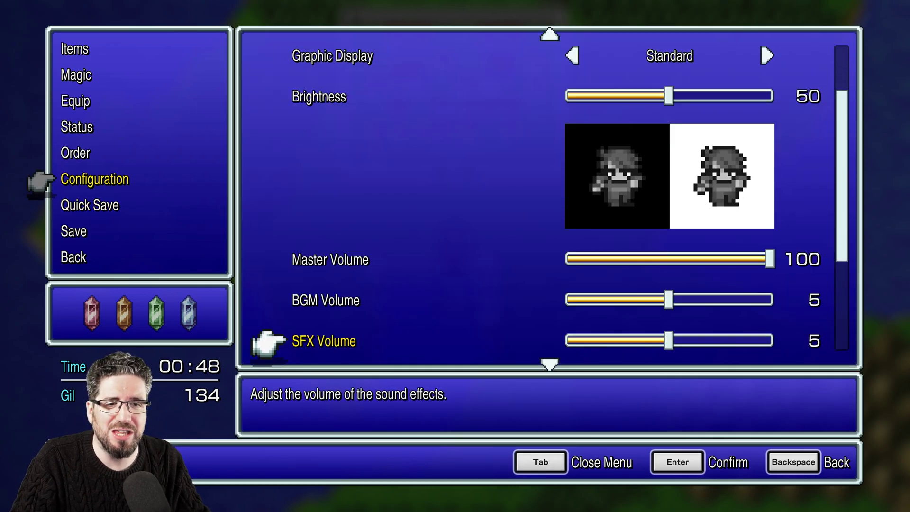
key(Down)
key(Down)
key(Return)
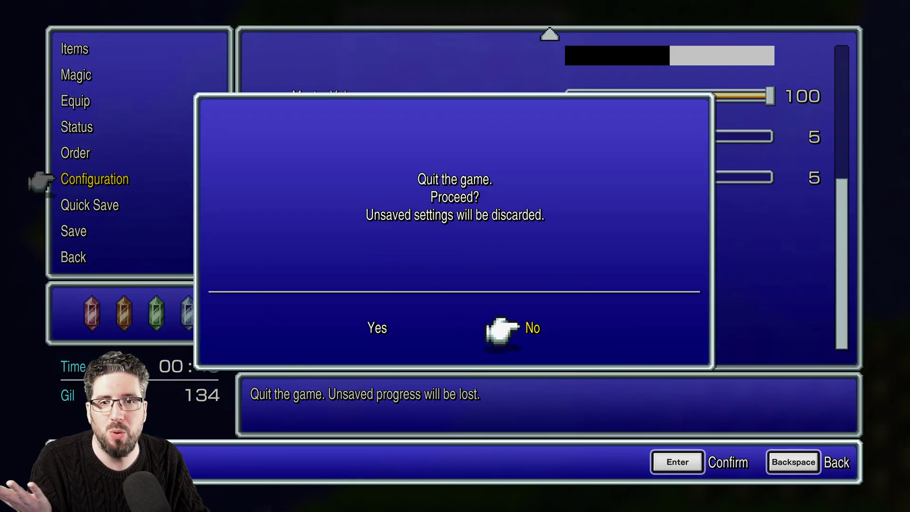
key(Left)
key(Return)
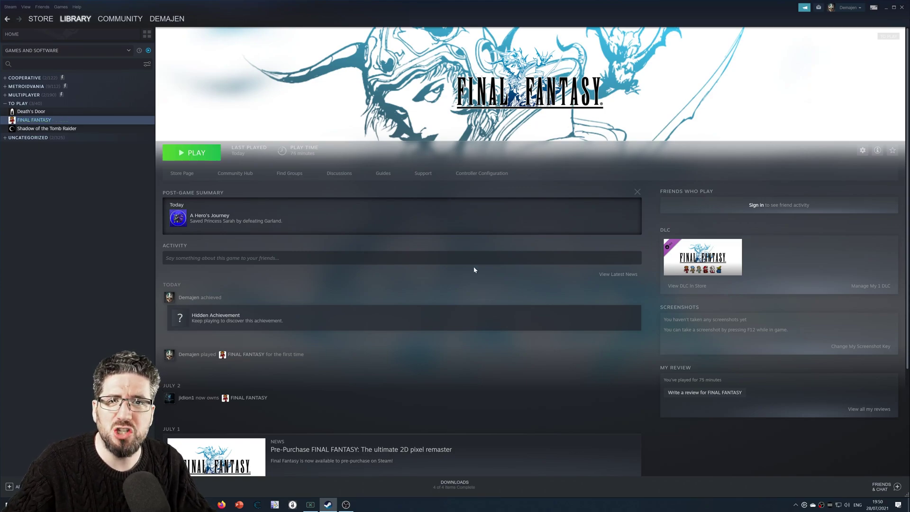
Open Final Fantasy's install folder from Steam via Manage > Browse local files
right_click(58, 120)
mouse_move(81, 162)
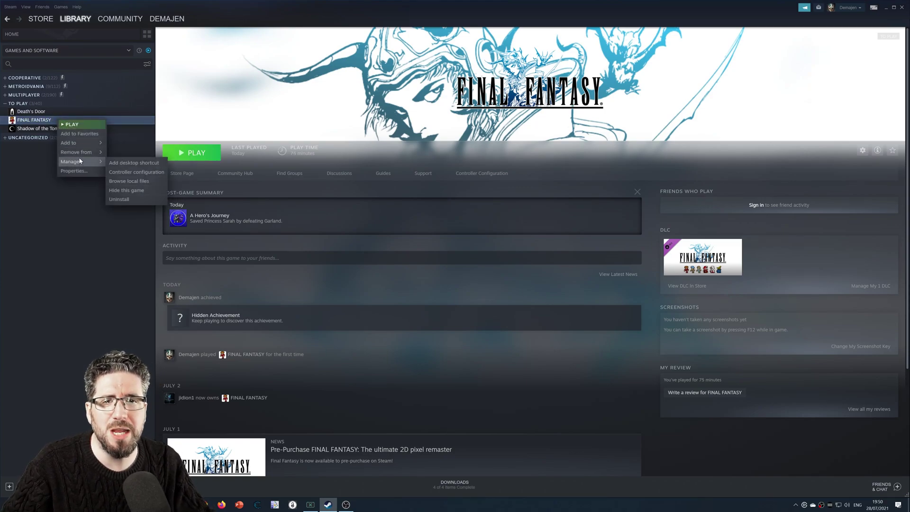
click(129, 181)
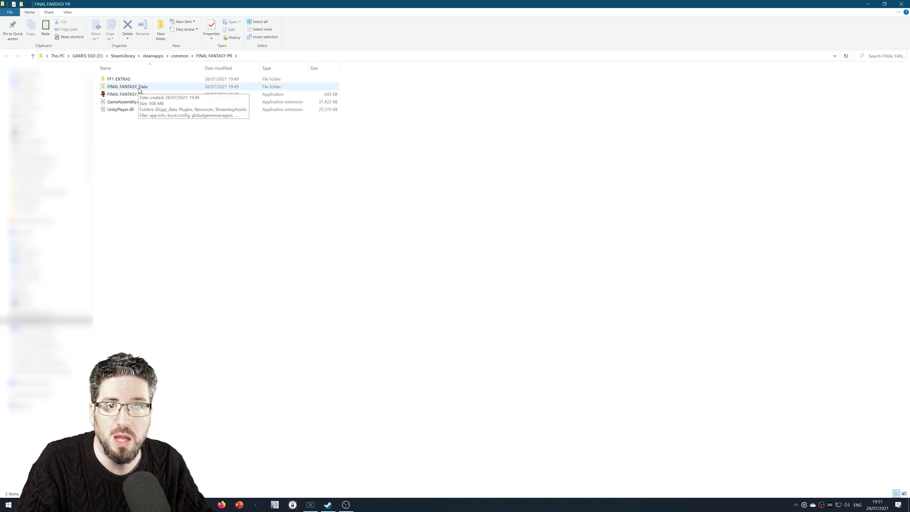
Go into FINAL FANTASY_Data\StreamingAssets and select font_en.bundle and font_en.manifest
double_click(140, 87)
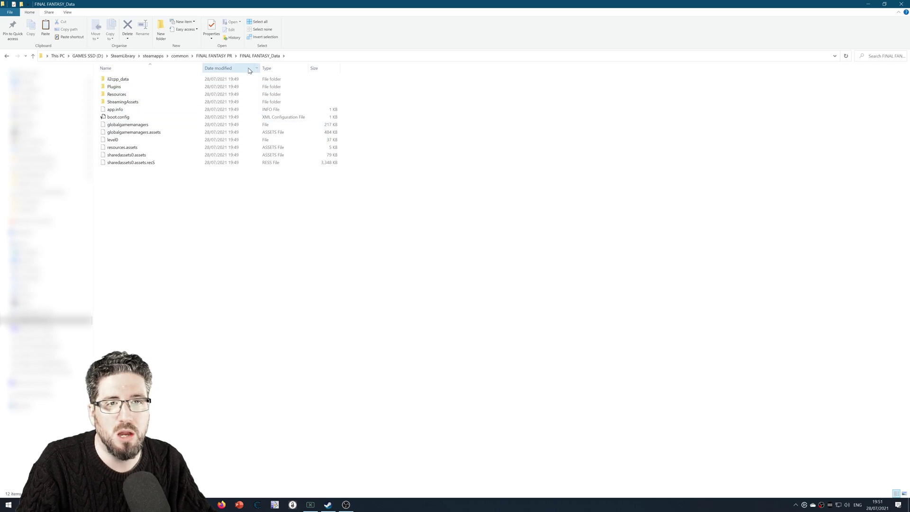
double_click(166, 102)
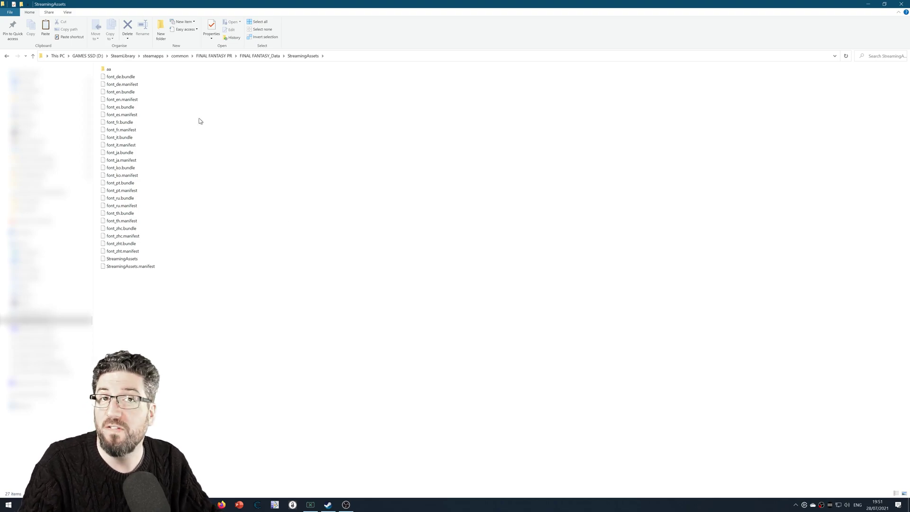
click(121, 92)
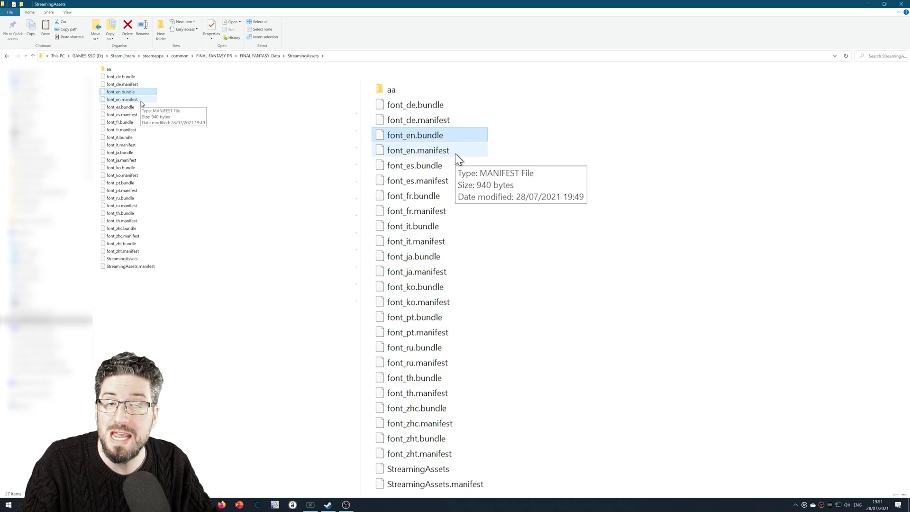
shift+click(141, 100)
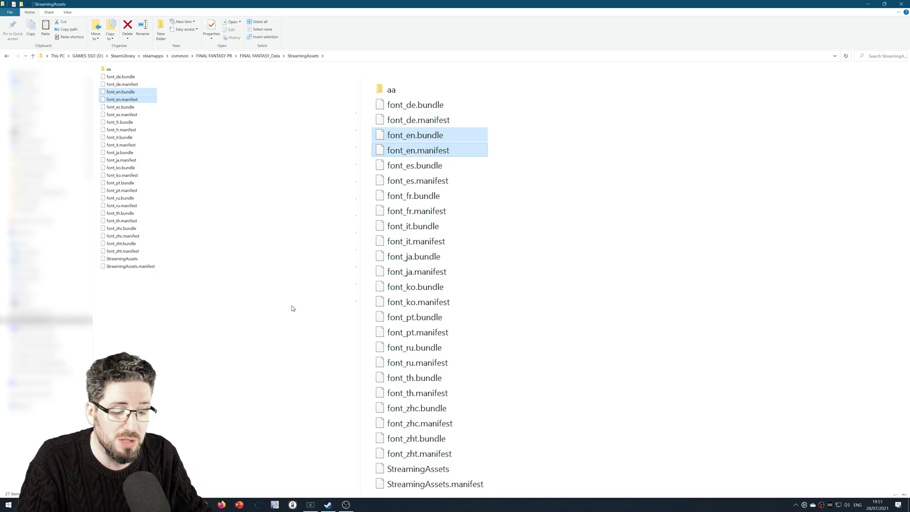
Delete the two font_en files and select font_ja.bundle and font_ja.manifest
key(Delete)
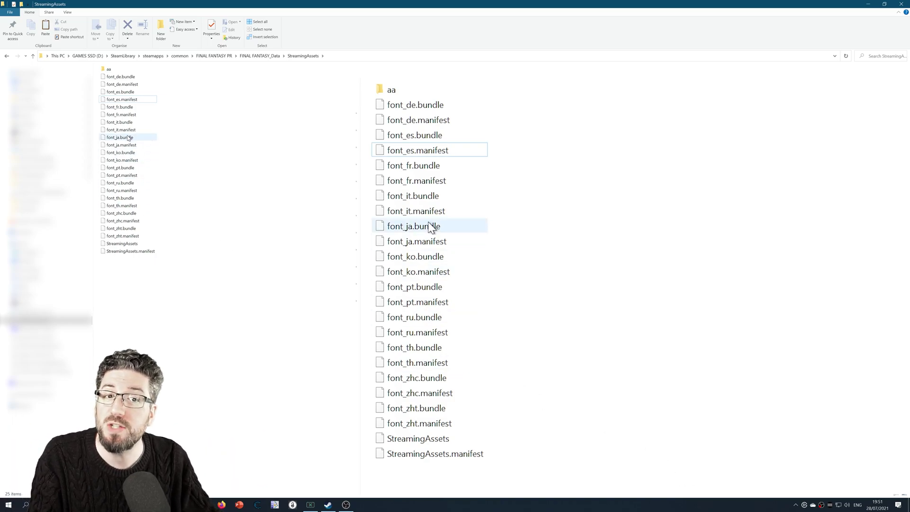
click(440, 229)
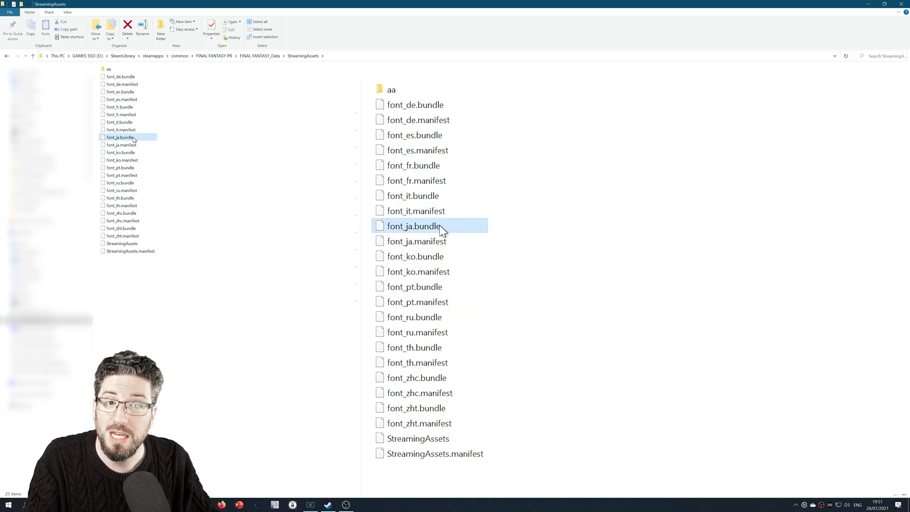
shift+click(458, 245)
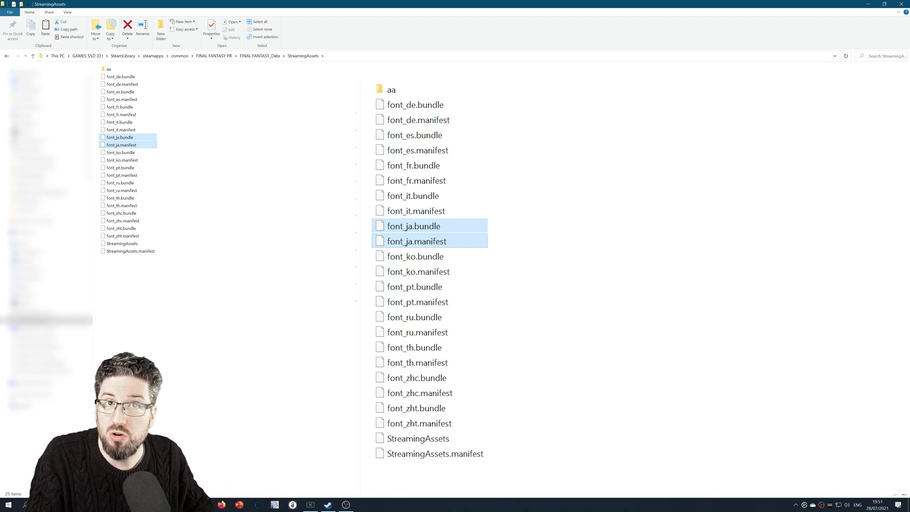
Paste copies of the Japanese font files and rename the bundle copy to font_en.bundle
key(ctrl+v)
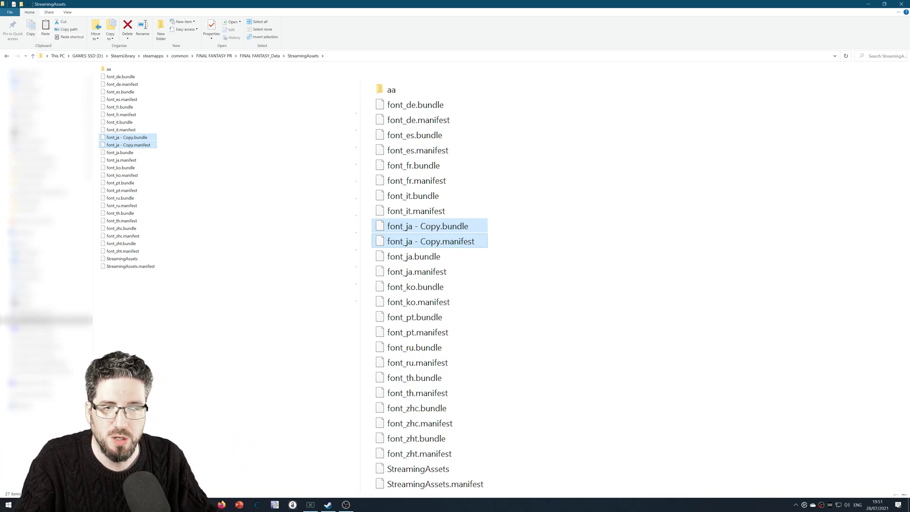
click(427, 228)
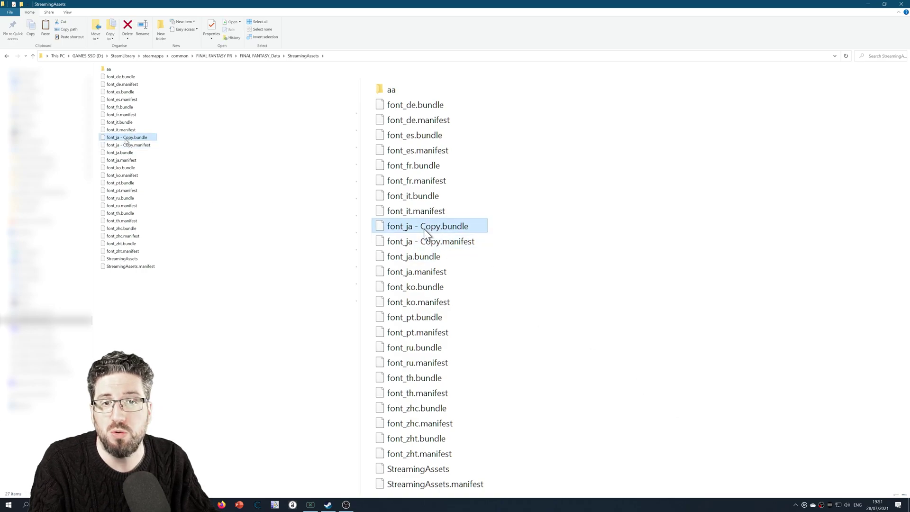
click(426, 233)
click(408, 227)
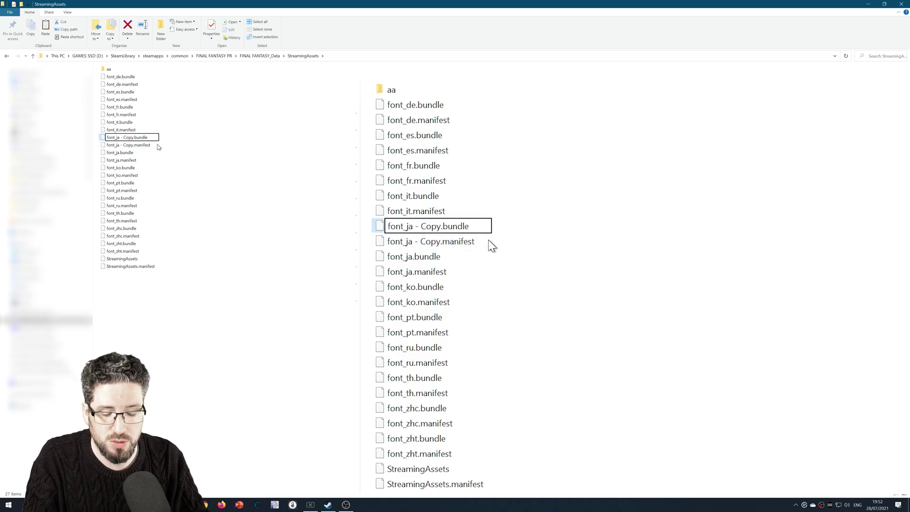
text(en)
key(Delete)
key(Delete)
key(Delete)
key(Delete)
key(Delete)
key(Delete)
key(Delete)
key(Delete)
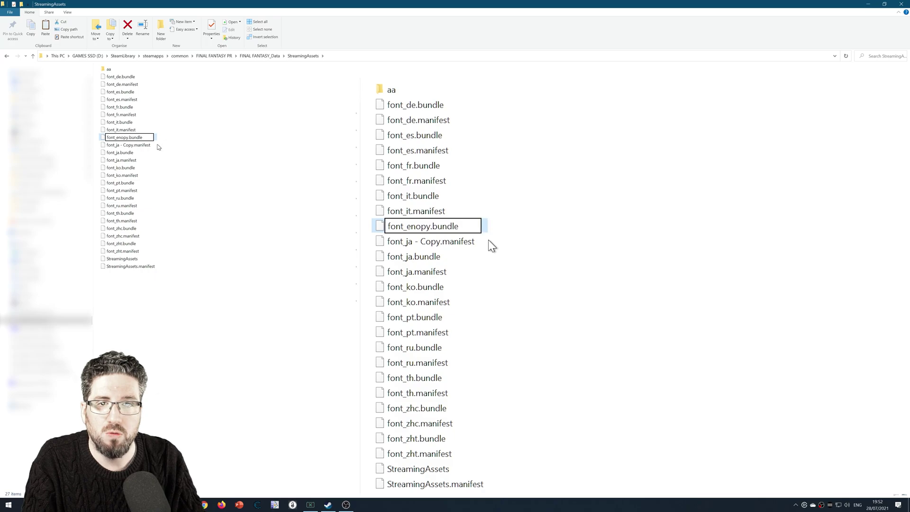
key(Delete)
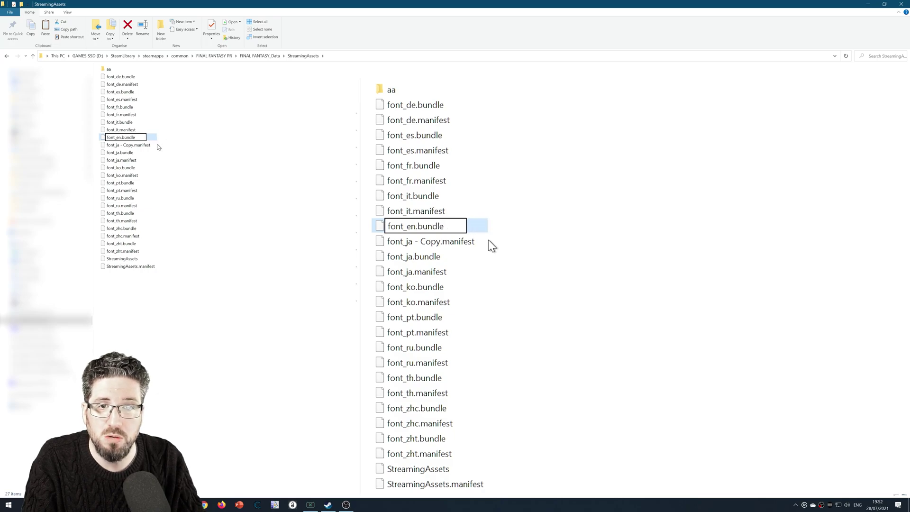
key(Return)
Rename the manifest copy to font_en.manifest and return to the Steam library
key(Down)
key(Down)
key(Down)
key(Down)
key(Down)
key(Down)
key(Down)
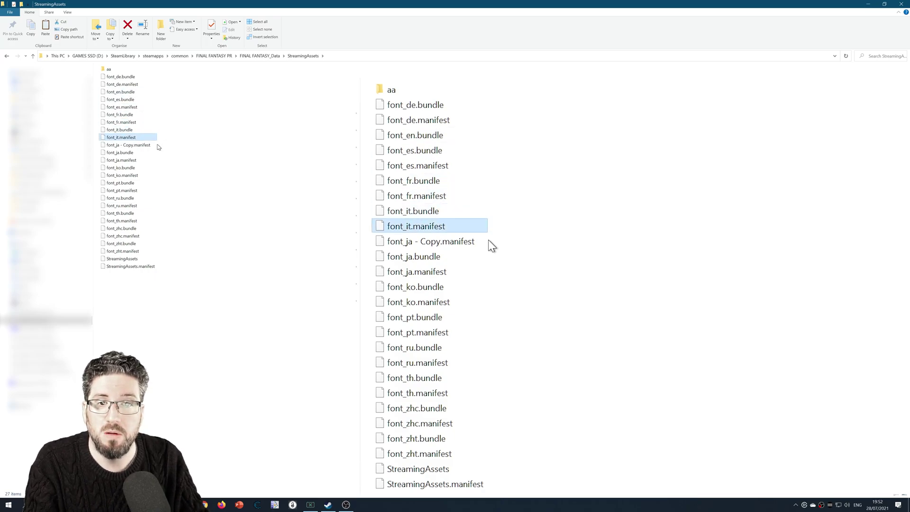
key(F2)
key(Home)
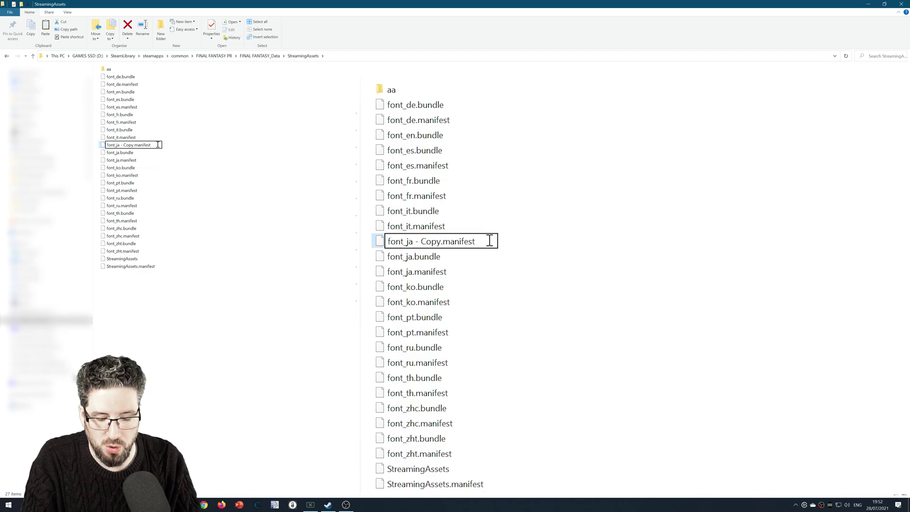
key(Right)
key(Right)
key(Right)
key(Right)
key(Right)
text(en)
key(Delete)
key(Delete)
key(Delete)
key(Delete)
key(Delete)
key(Delete)
key(Delete)
key(Delete)
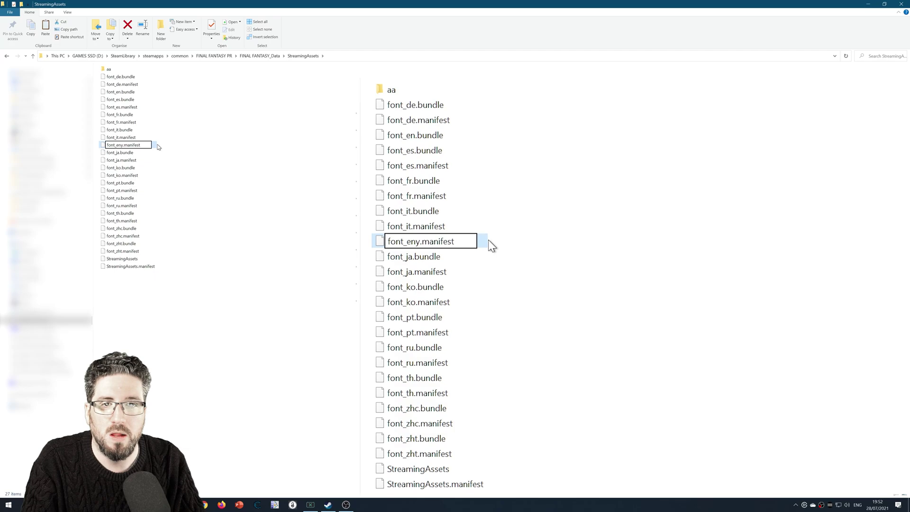
key(Delete)
key(Return)
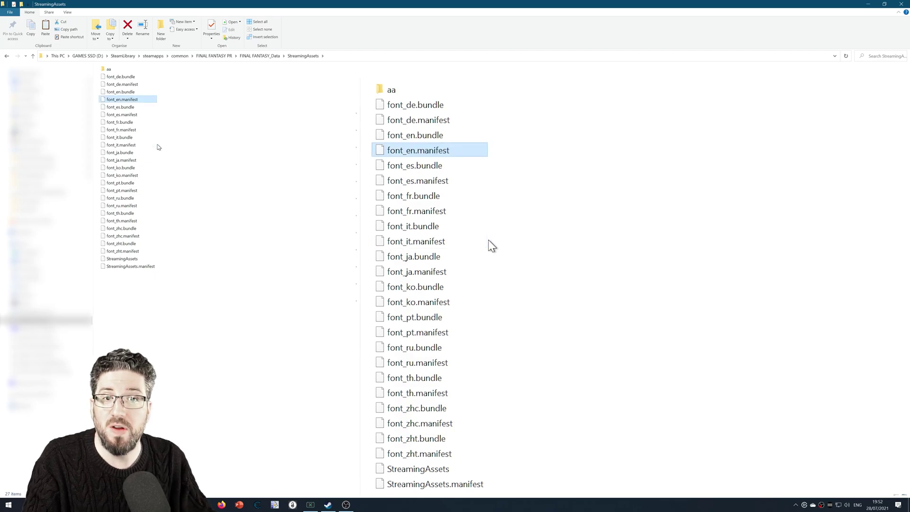
click(328, 504)
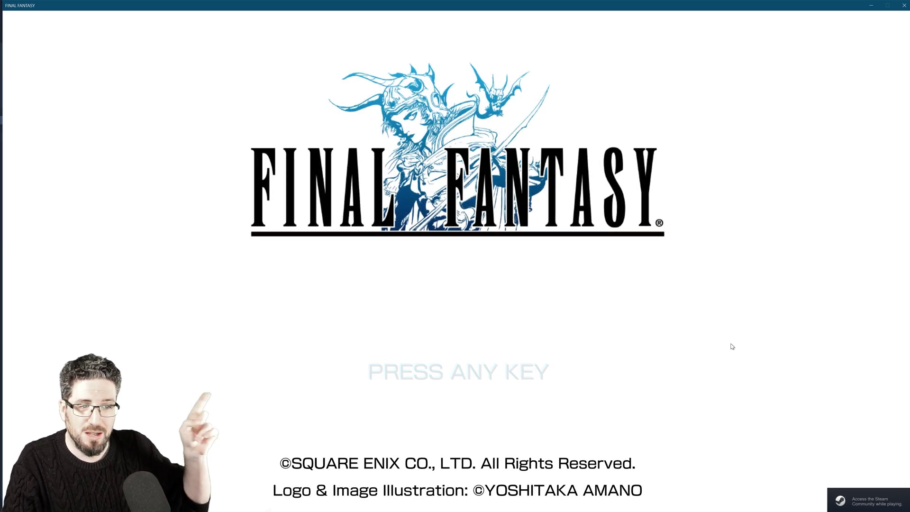
Get past PRESS ANY KEY and load File 1, confirming Yes
key(Return)
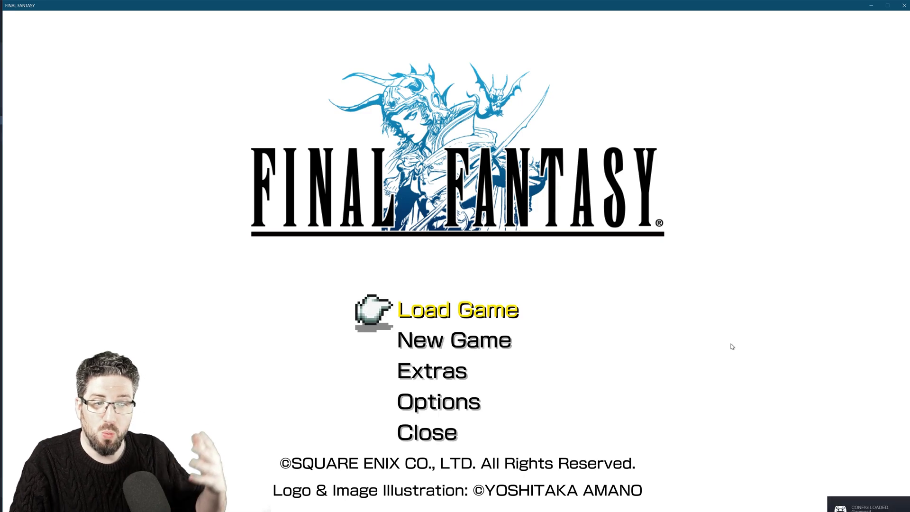
key(Return)
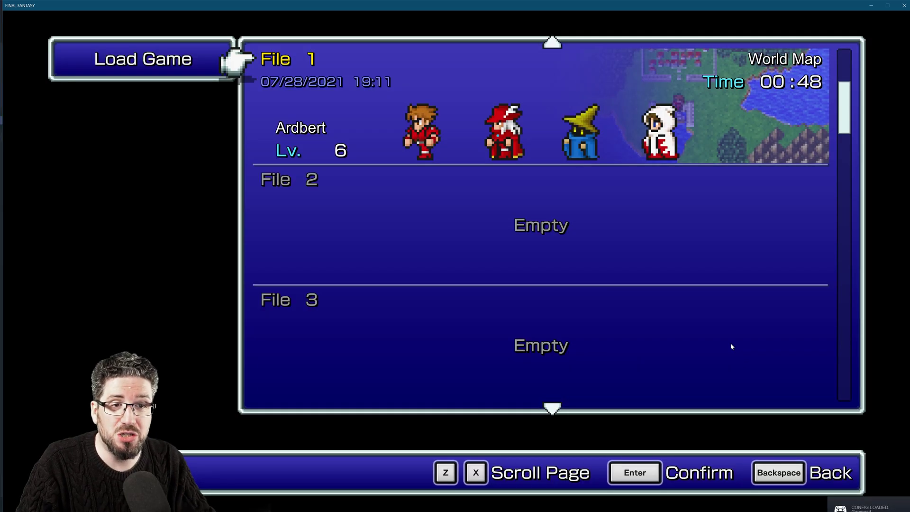
key(Return)
key(Left)
key(Return)
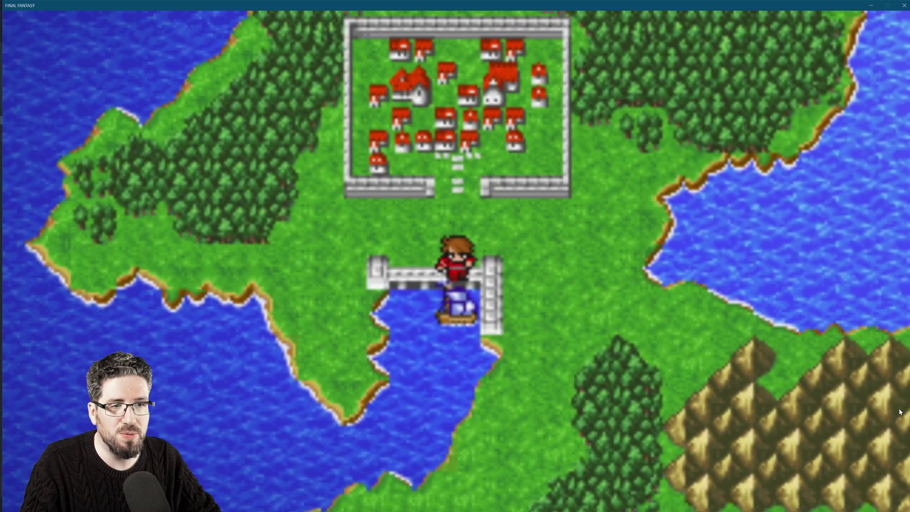
Open the party menu showing all four members' HP, MP and levels in the new font
key(Tab)
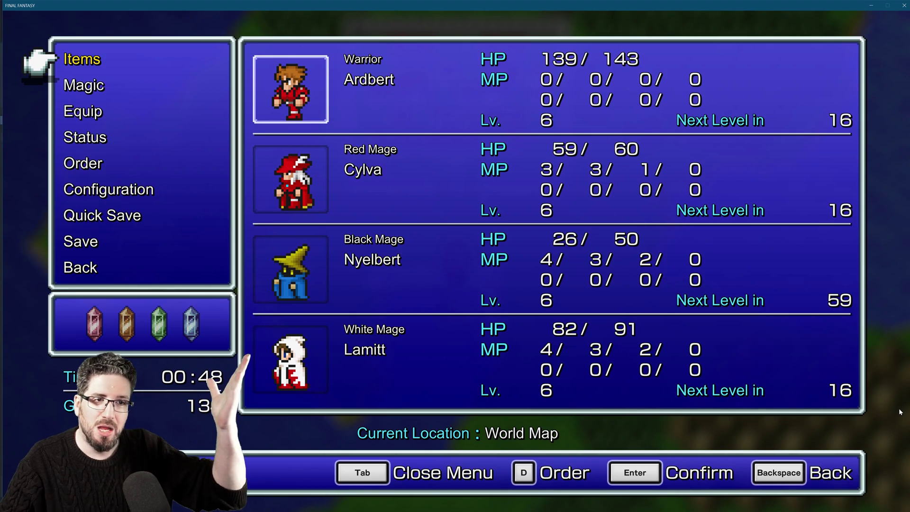